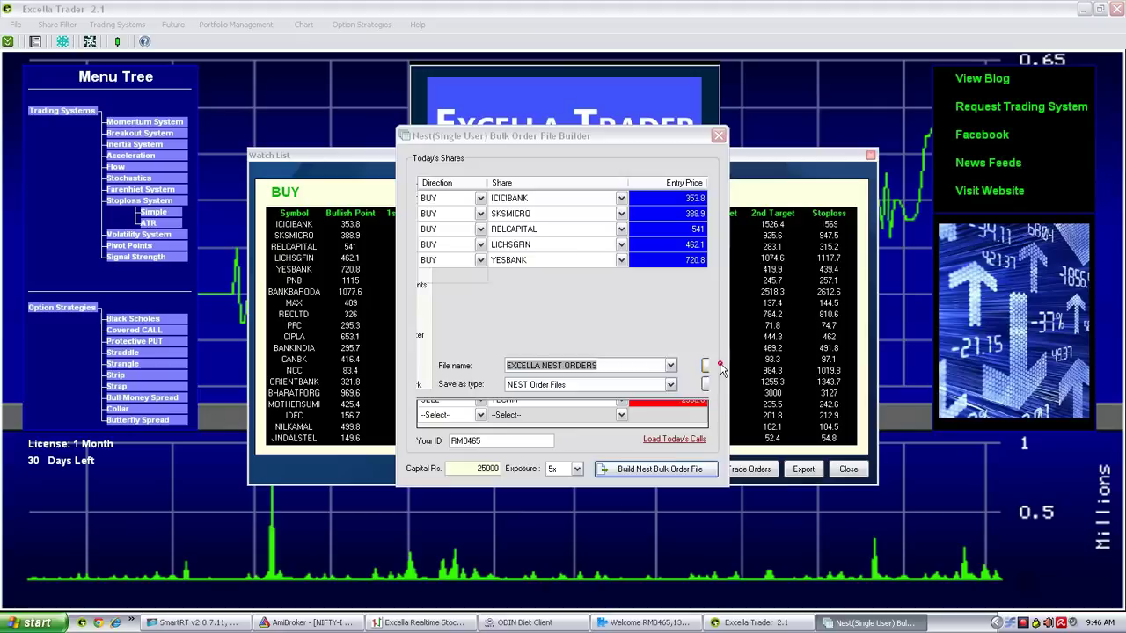
Dismiss the EXCELLA NEST ORDERS build confirmation, close the builder, and bring NEST Trader forward
click(564, 354)
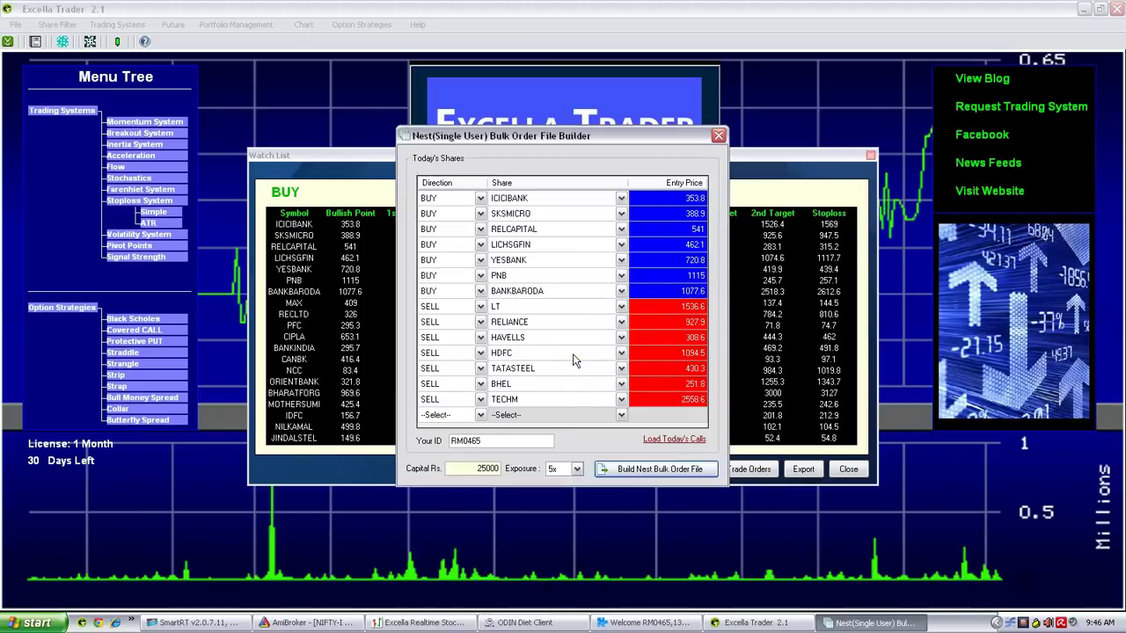
click(718, 138)
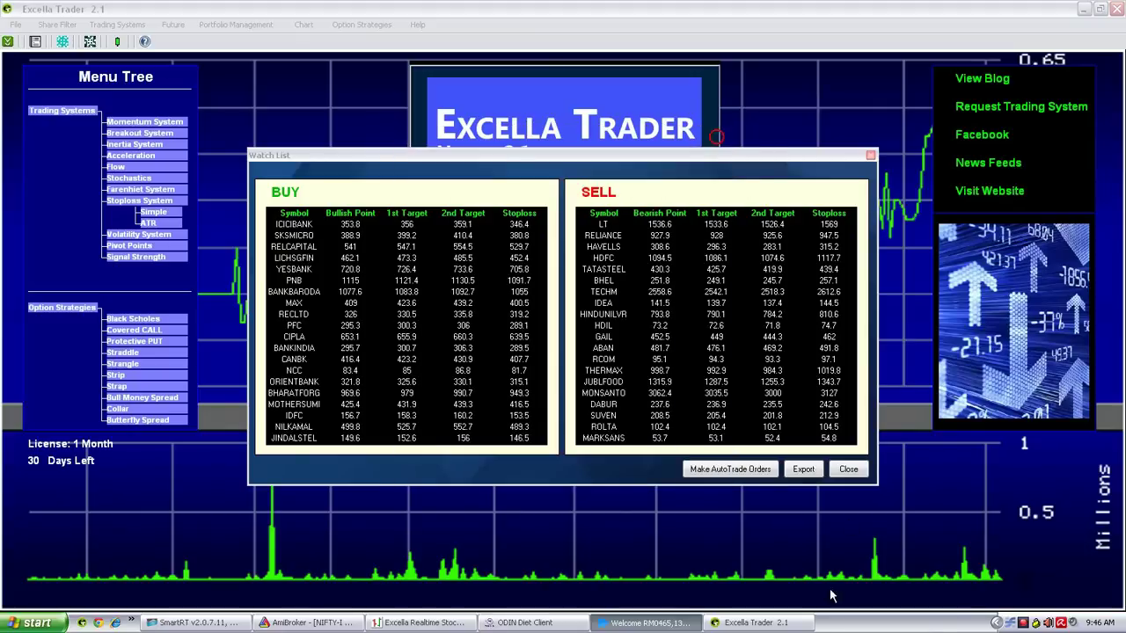
click(649, 623)
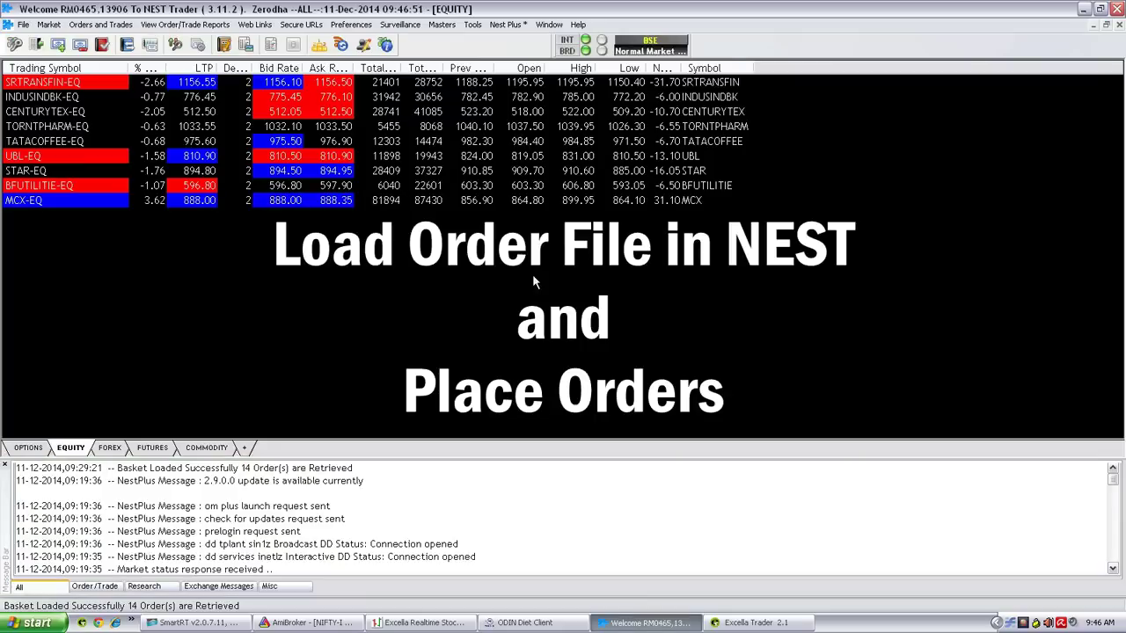
Load EXCELLA NEST ORDERS.csv's 14 orders into a new Normal Basket, then close the basket window
click(104, 25)
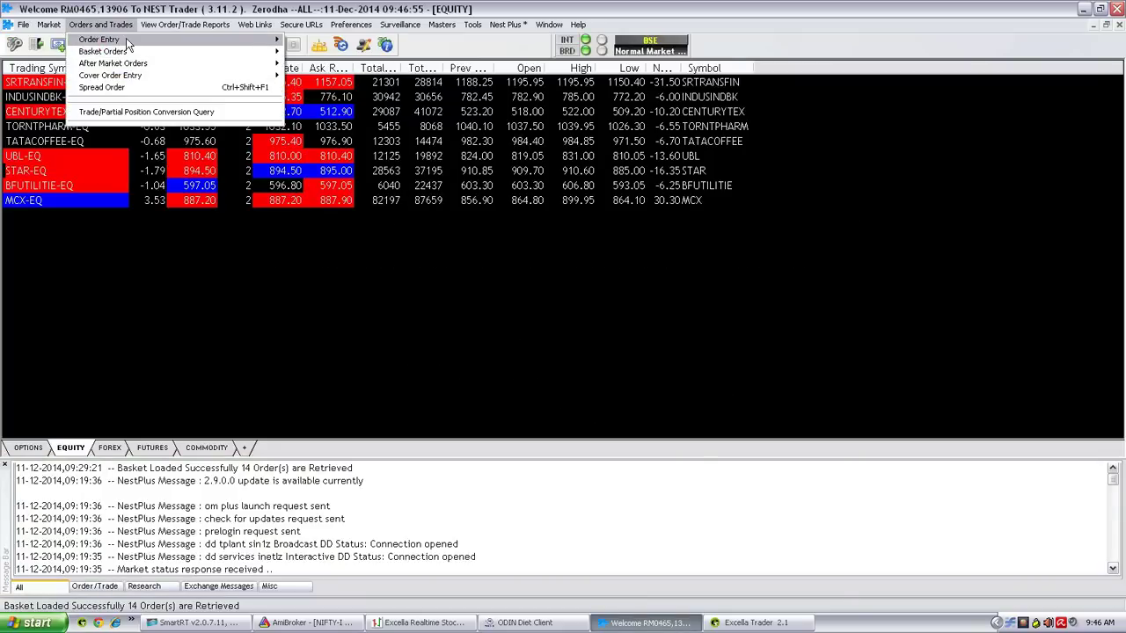
mouse_move(123, 51)
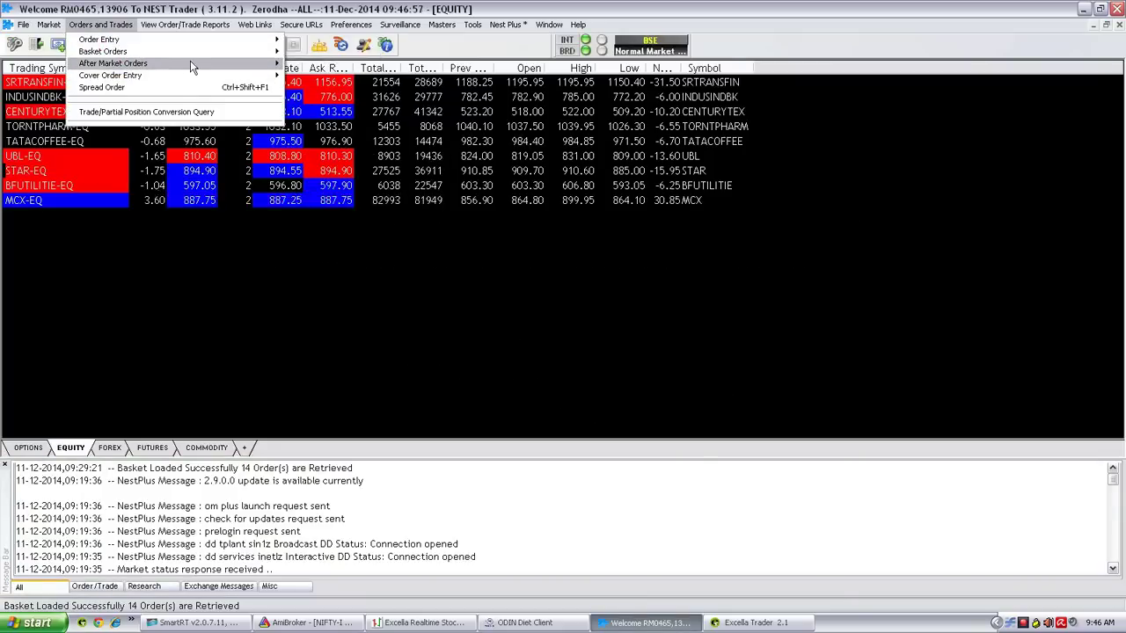
mouse_move(229, 52)
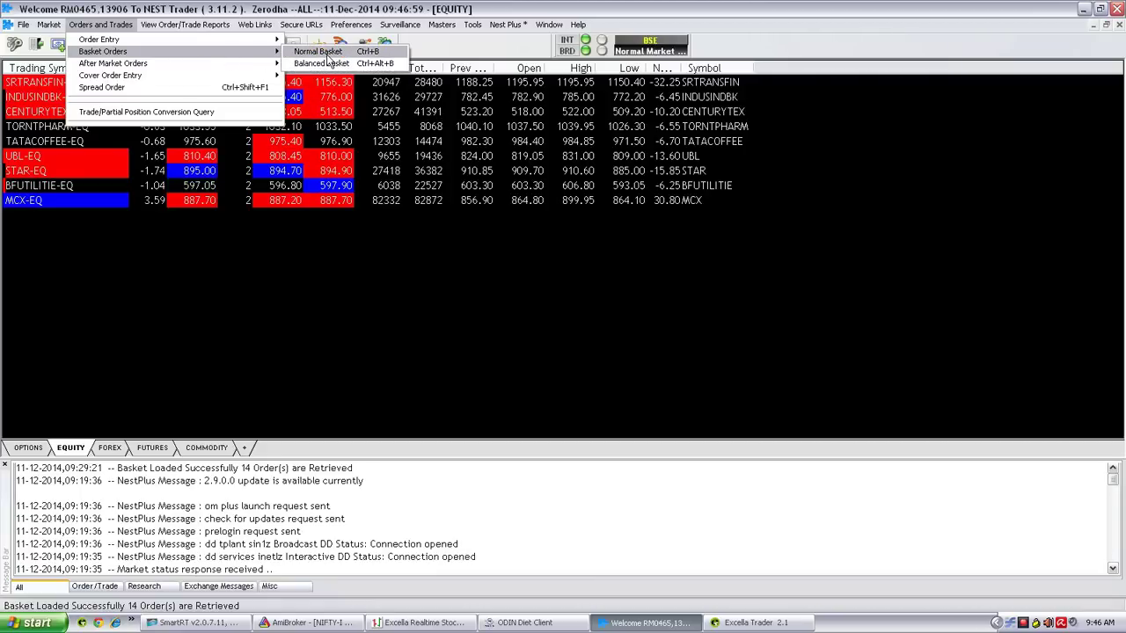
click(323, 64)
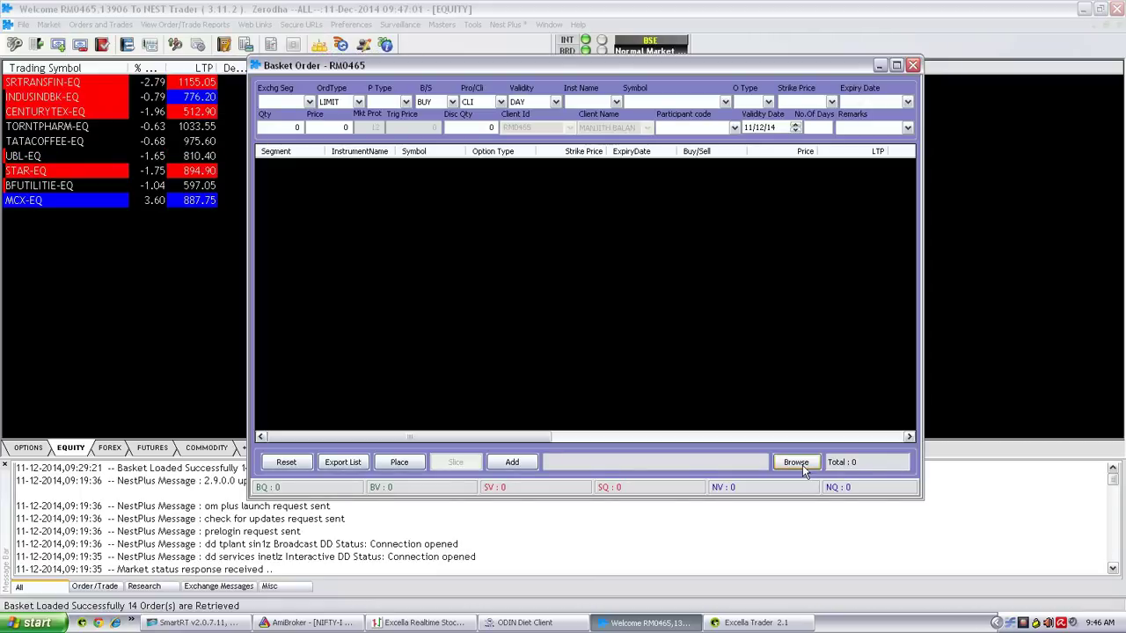
click(802, 465)
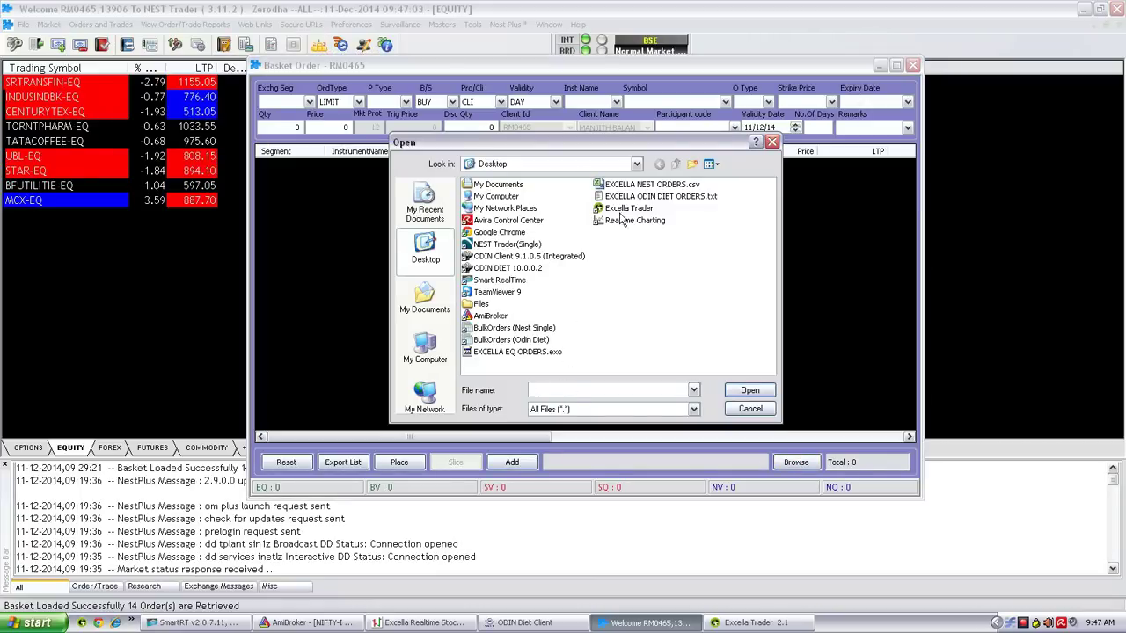
click(631, 186)
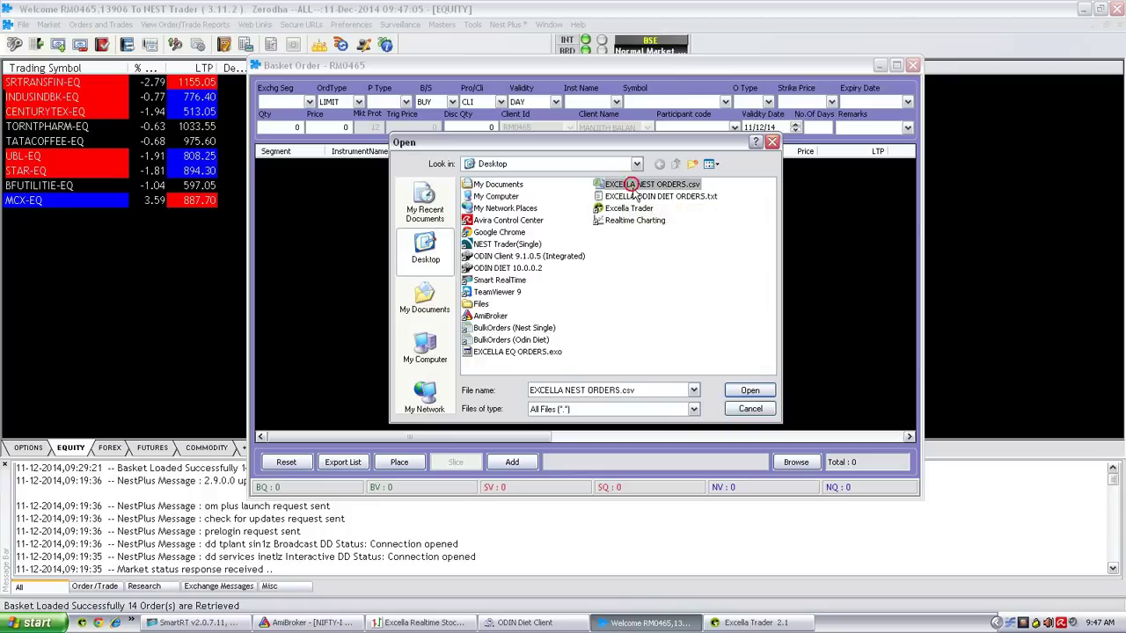
click(748, 395)
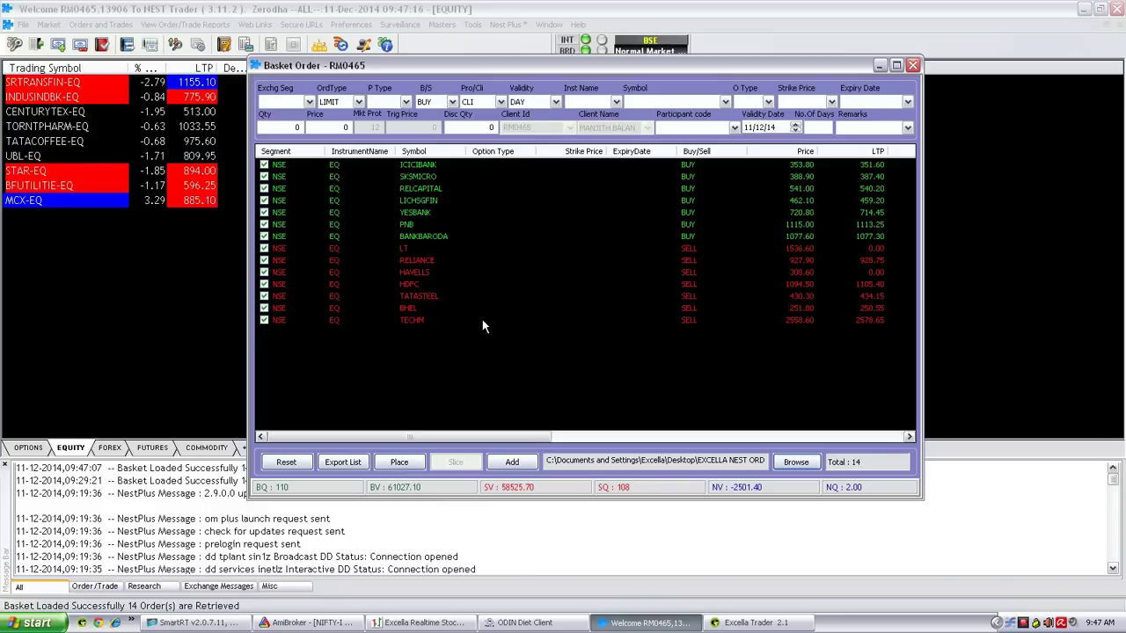
click(912, 66)
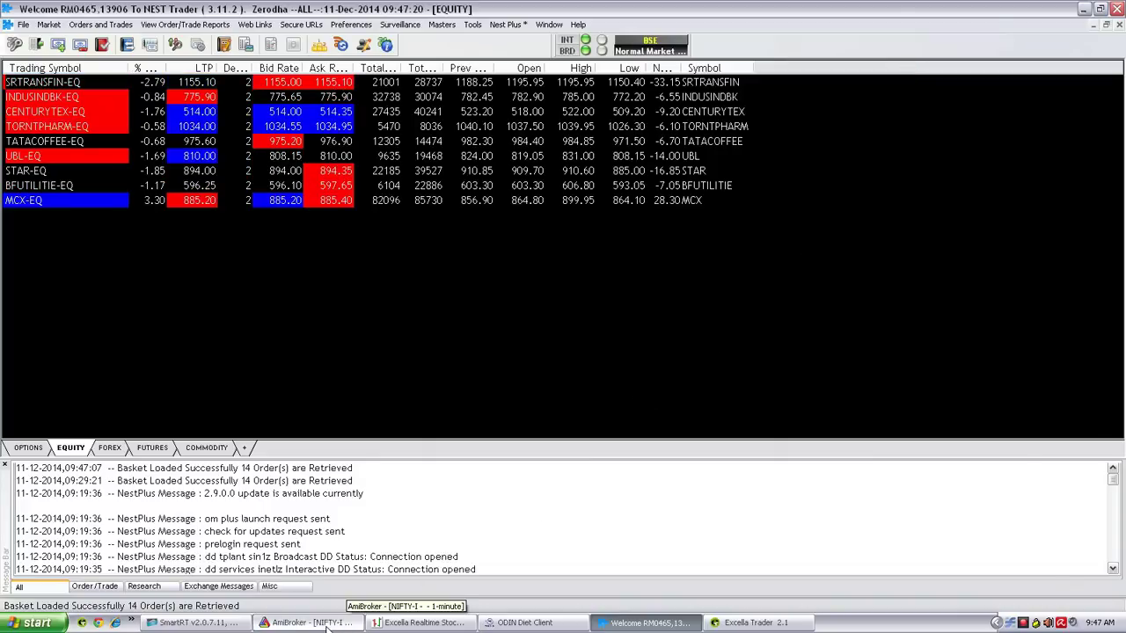
click(429, 624)
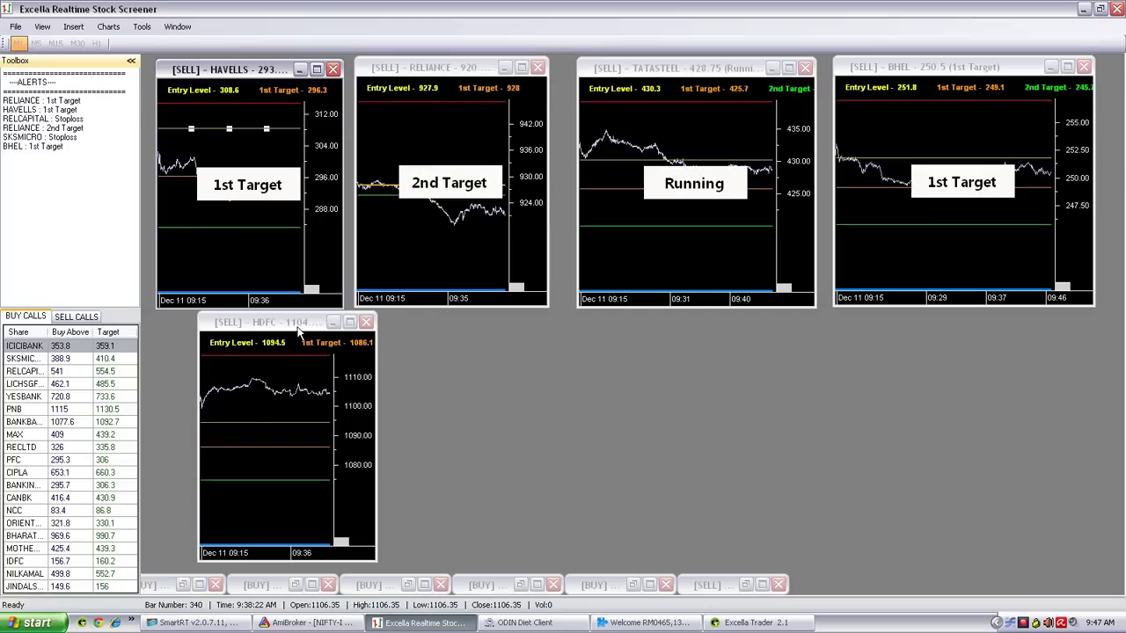
Move the HDFC chart left under HAVELLS, check the RELIANCE chart, and return to Excella Trader
drag(297, 329, 255, 329)
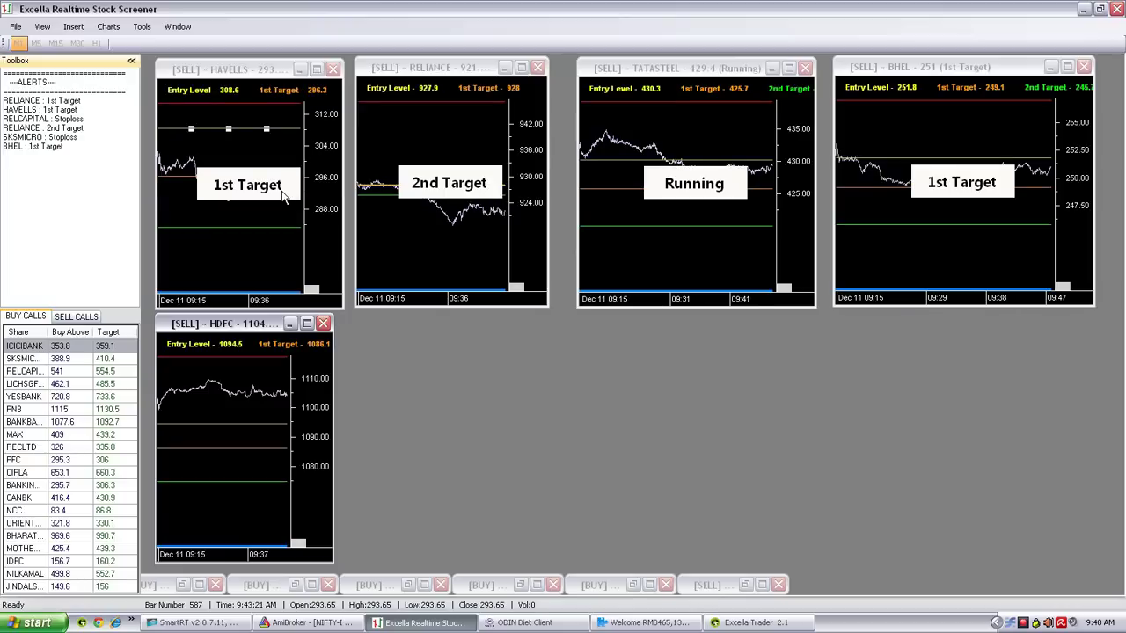
click(422, 290)
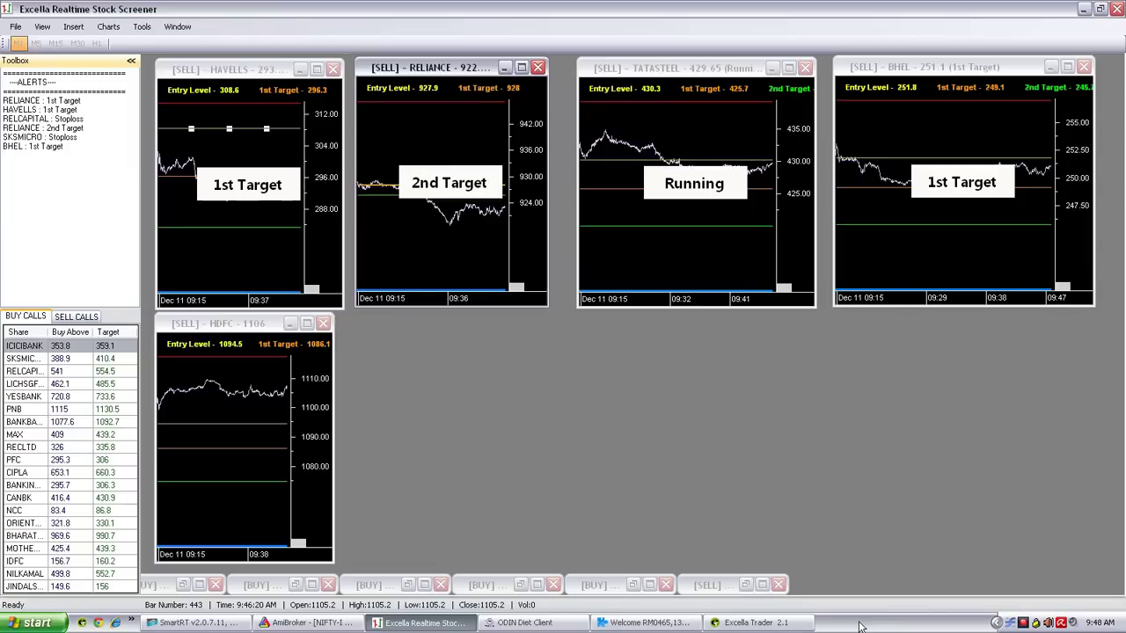
click(728, 625)
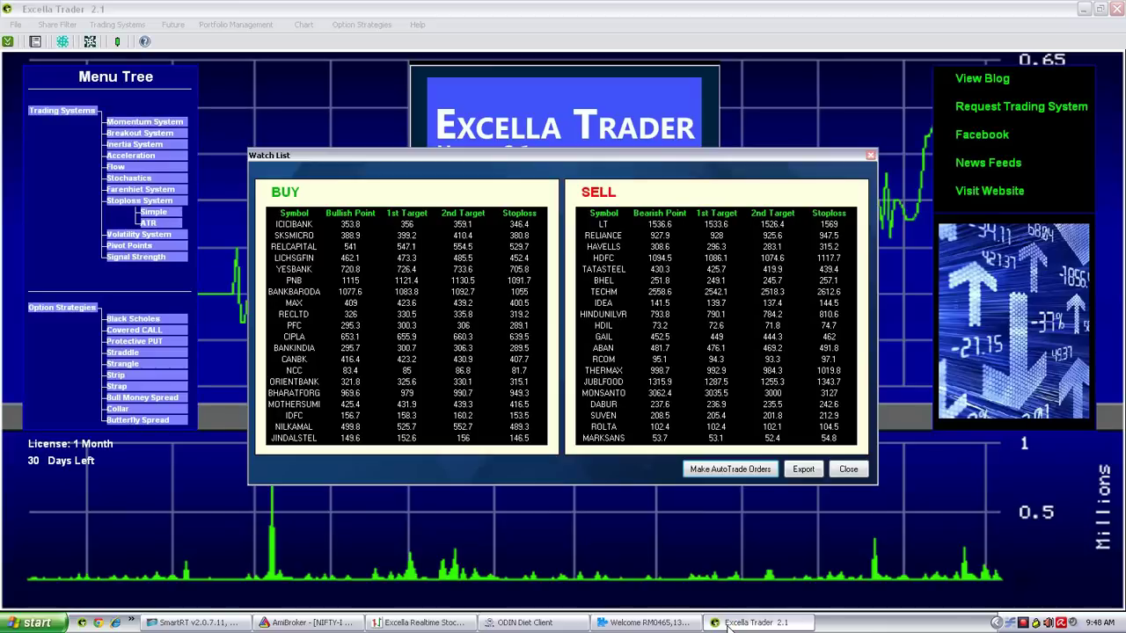
Close the Watch List, show the desktop, and launch Realtime Charting from its shortcut
click(849, 469)
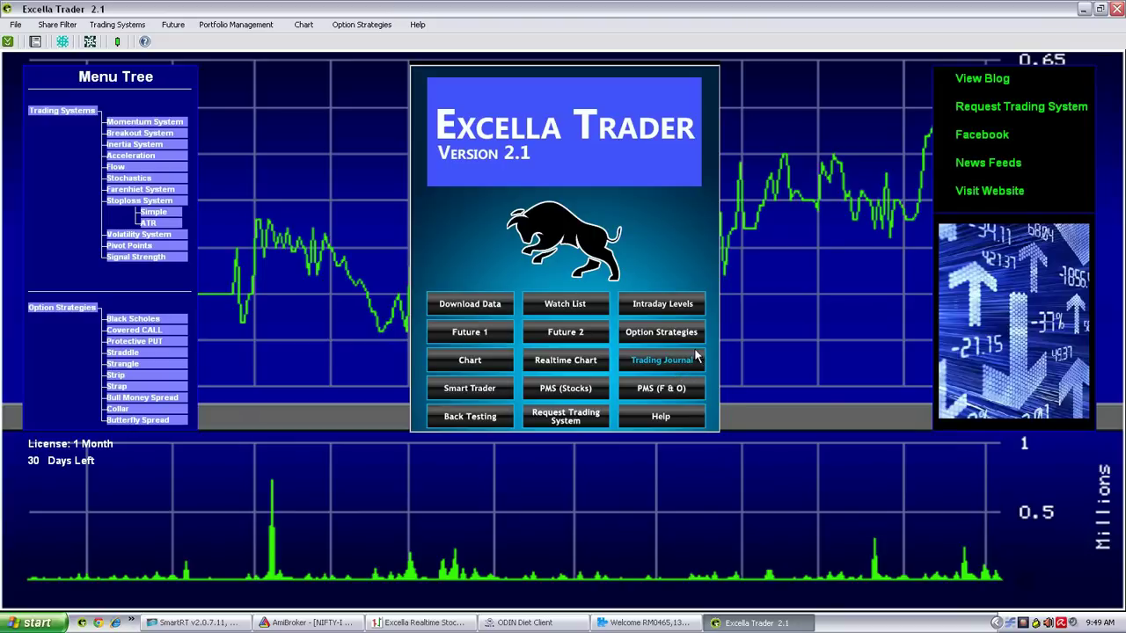
click(848, 626)
right_click(873, 624)
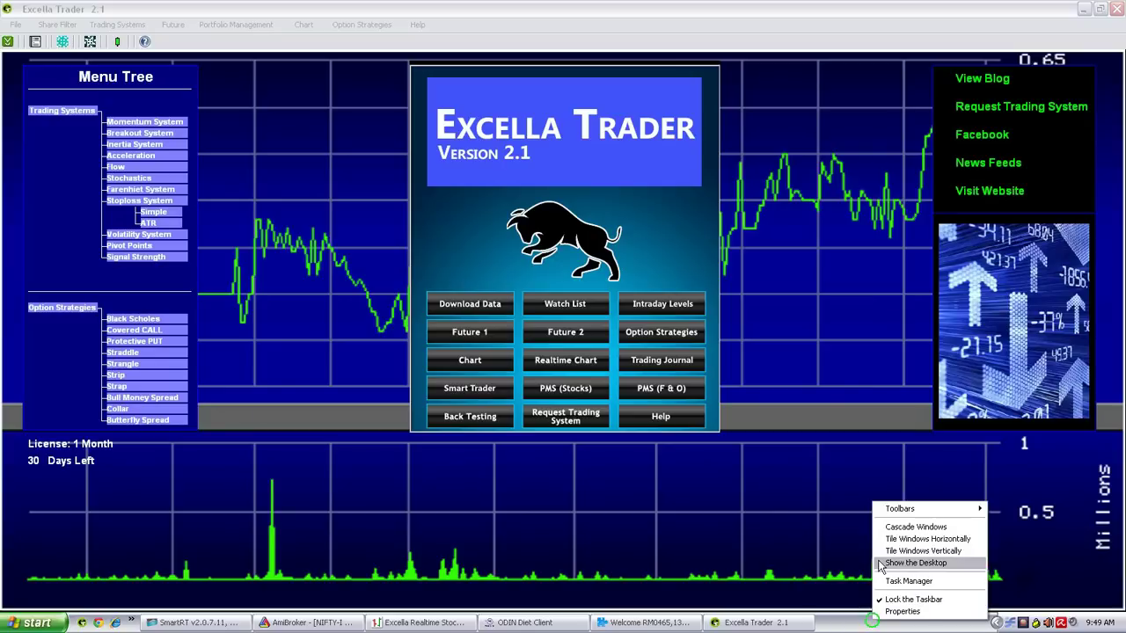
click(893, 567)
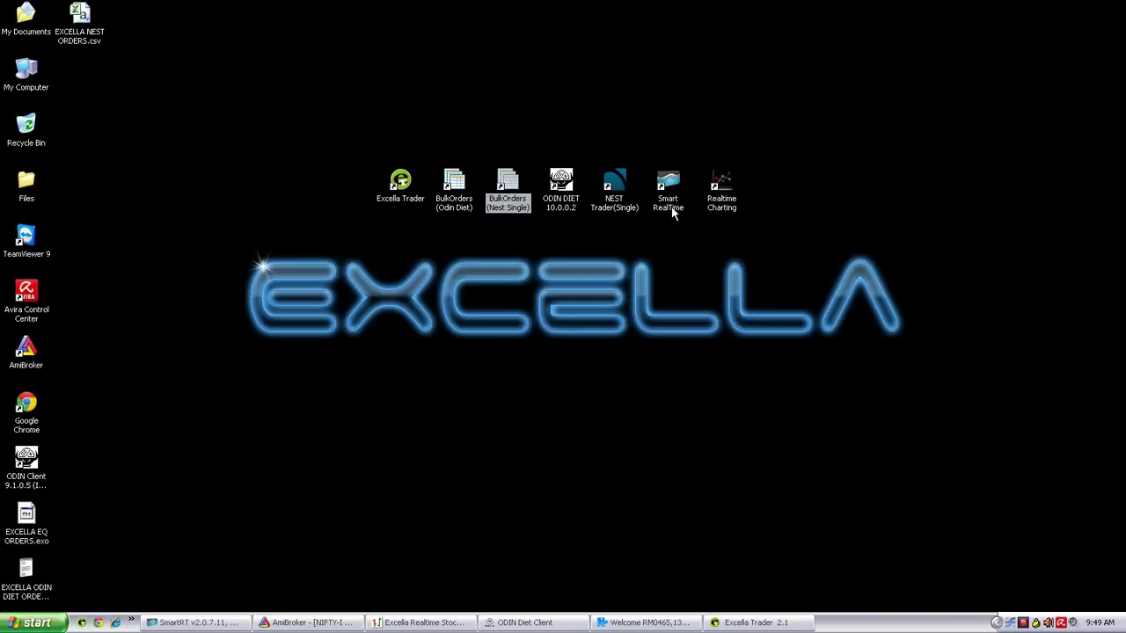
click(721, 187)
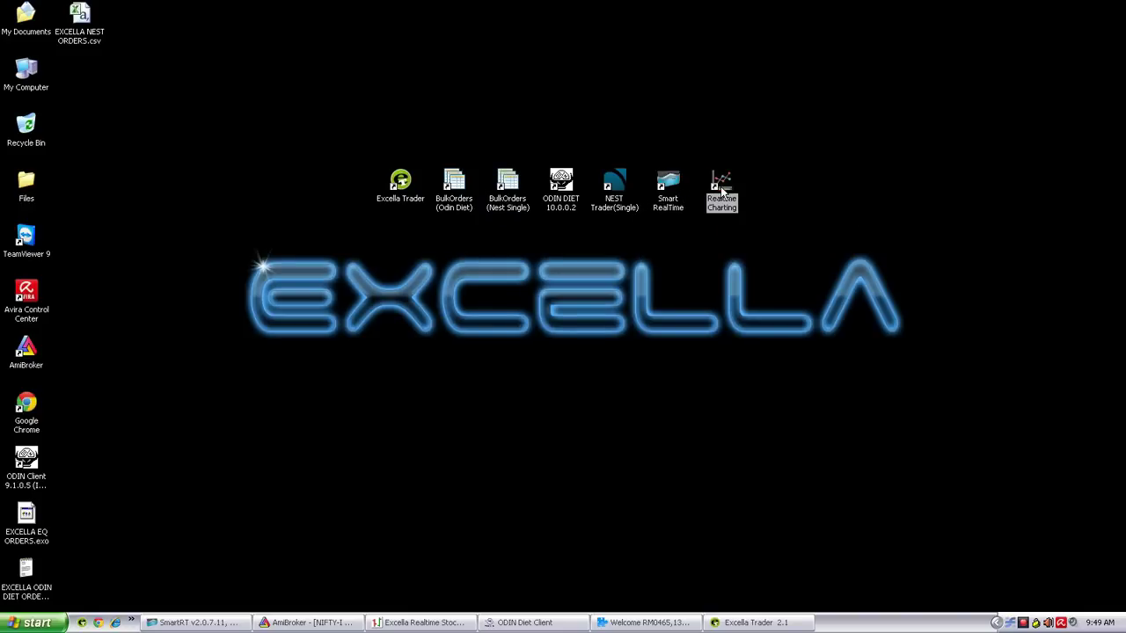
double_click(721, 189)
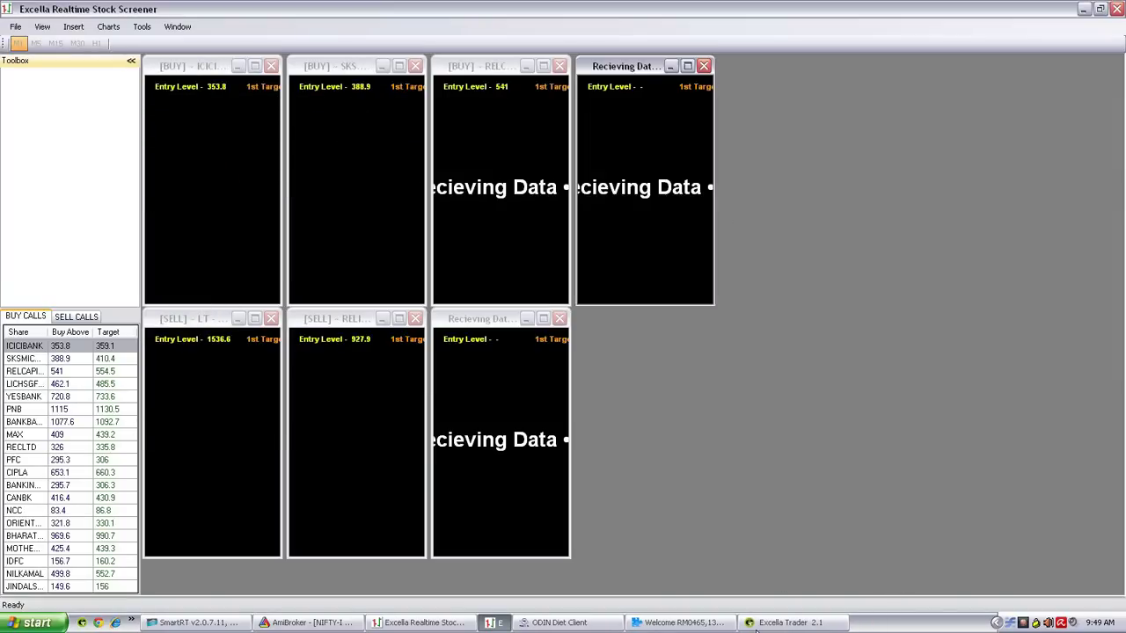
Reveal the NIFTY-I chart by minimizing SmartRT, then bring Excella Trader to the front
click(331, 626)
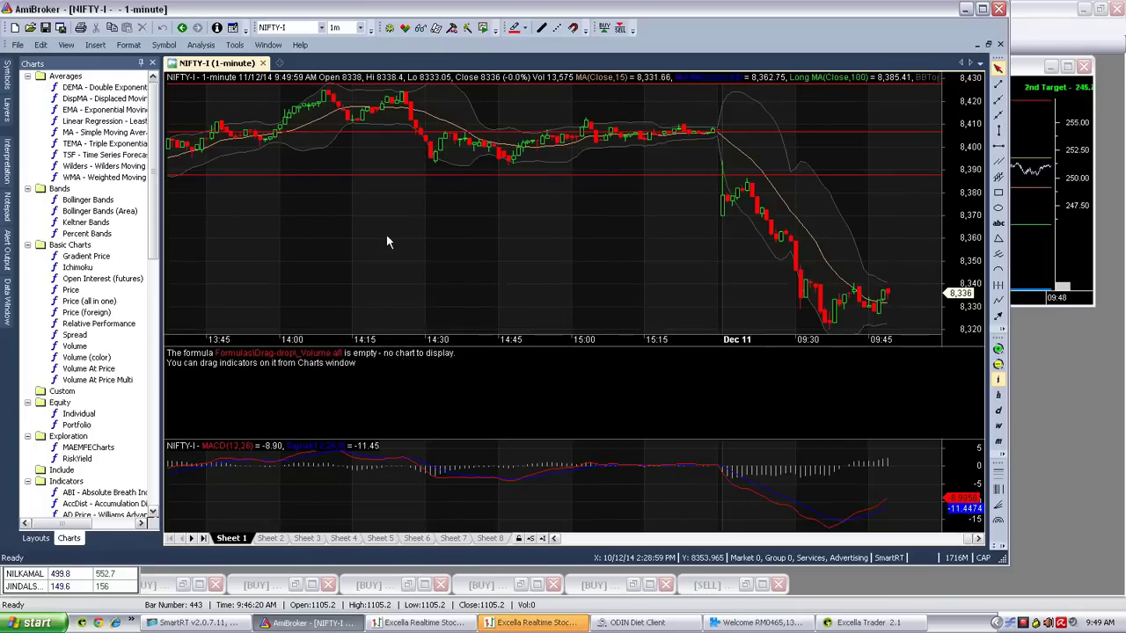
click(187, 625)
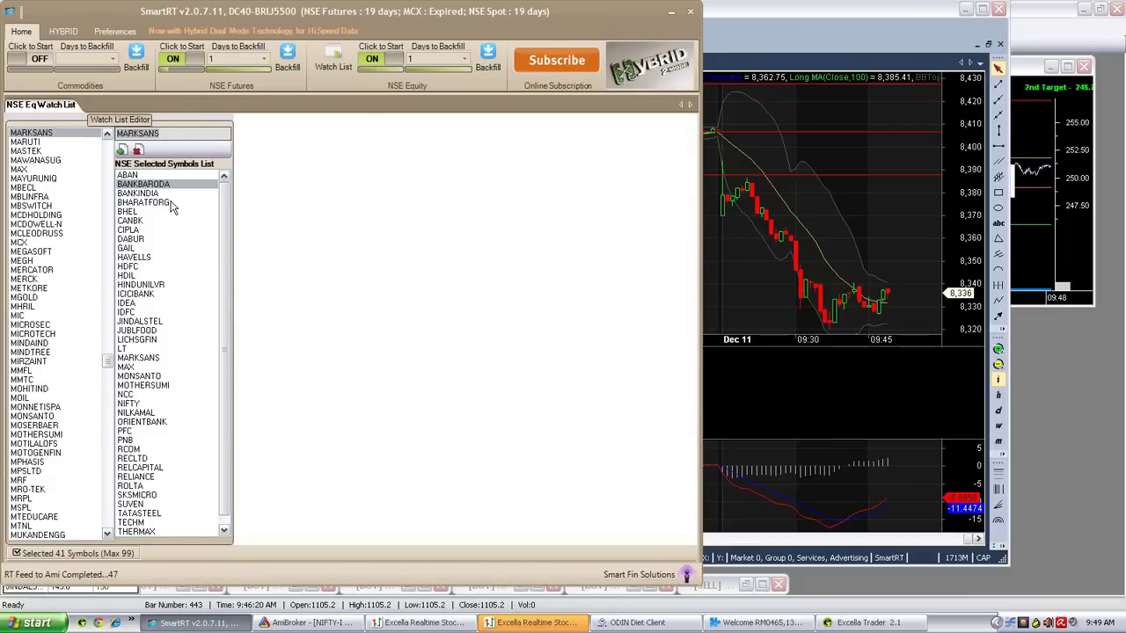
click(671, 13)
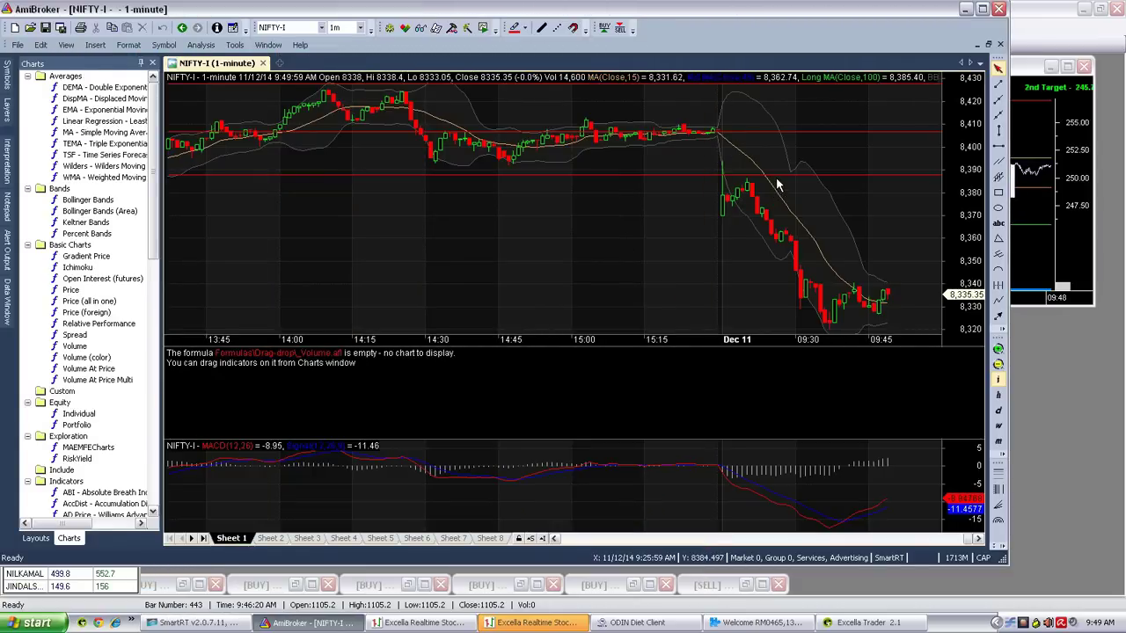
right_click(963, 623)
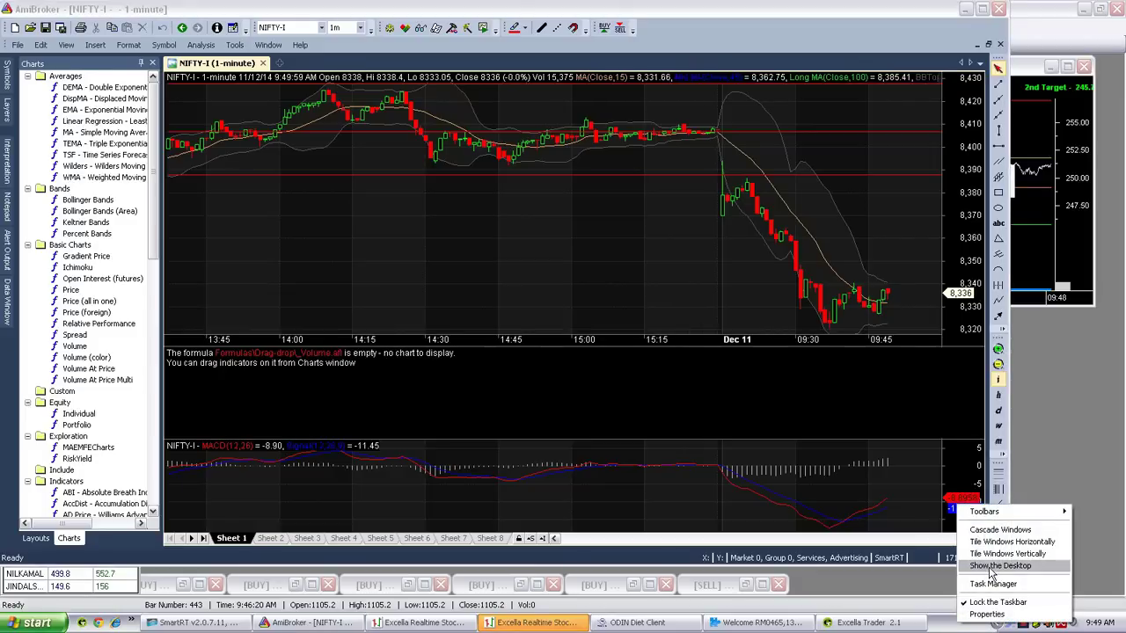
click(894, 625)
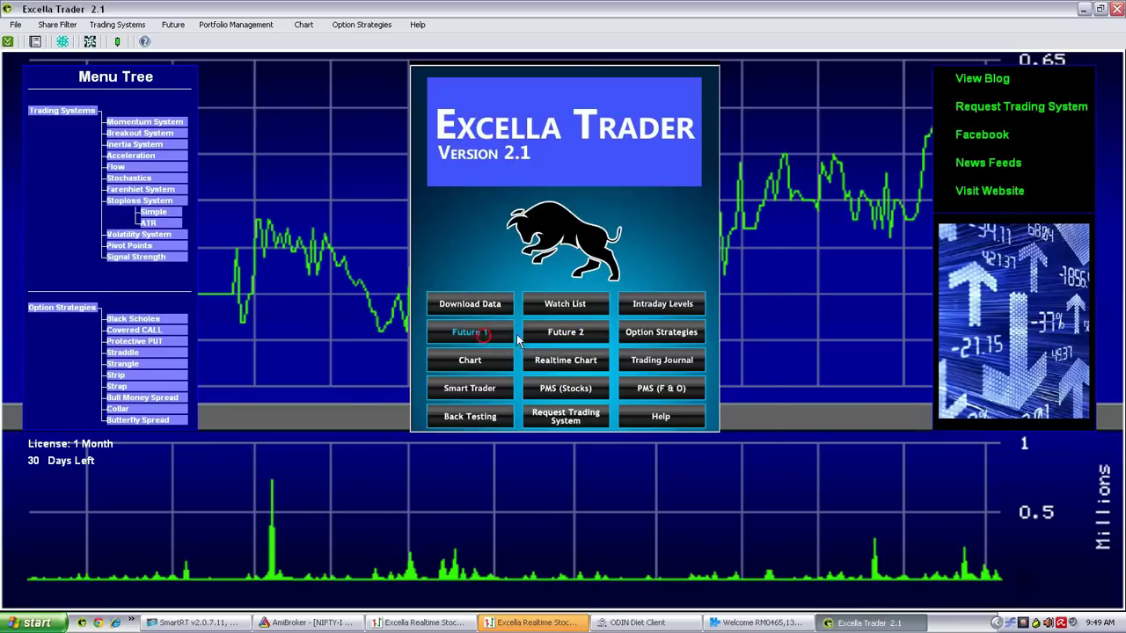
In Future 1, pick NIFTY and set intraday volatility to 0.8 (high 8474.05, low 8339.55)
click(482, 333)
double_click(530, 265)
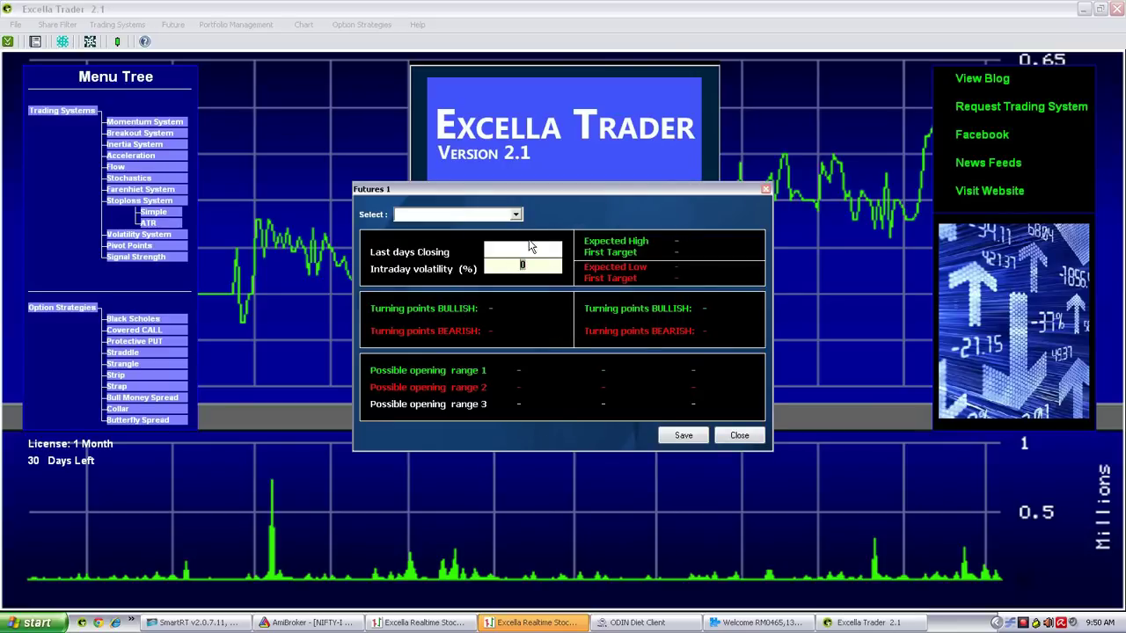
click(516, 215)
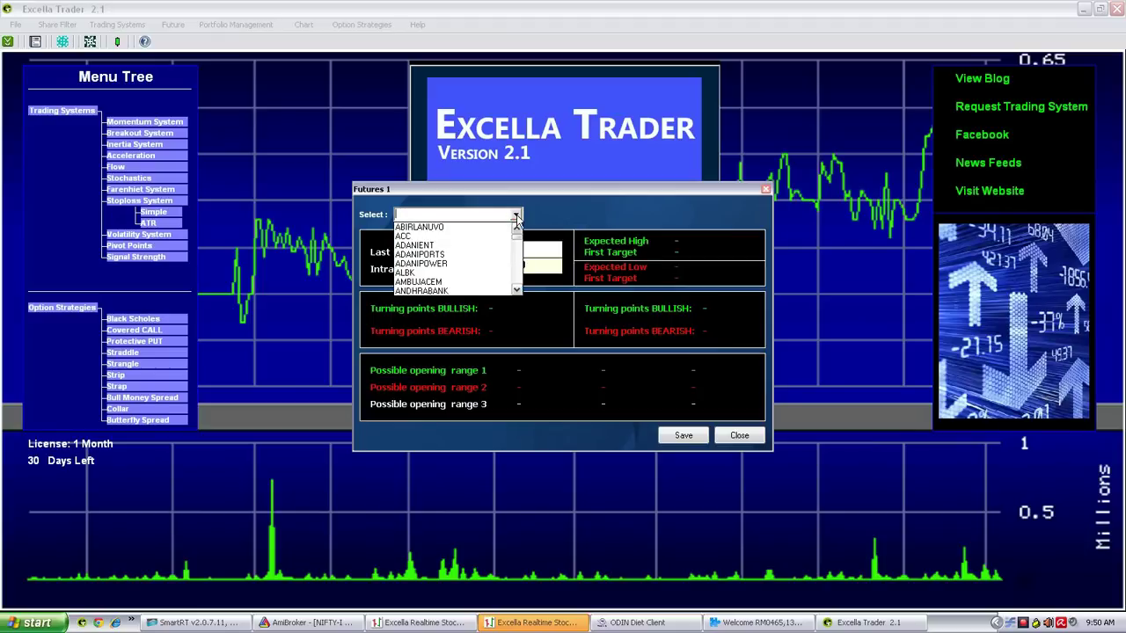
text(NI)
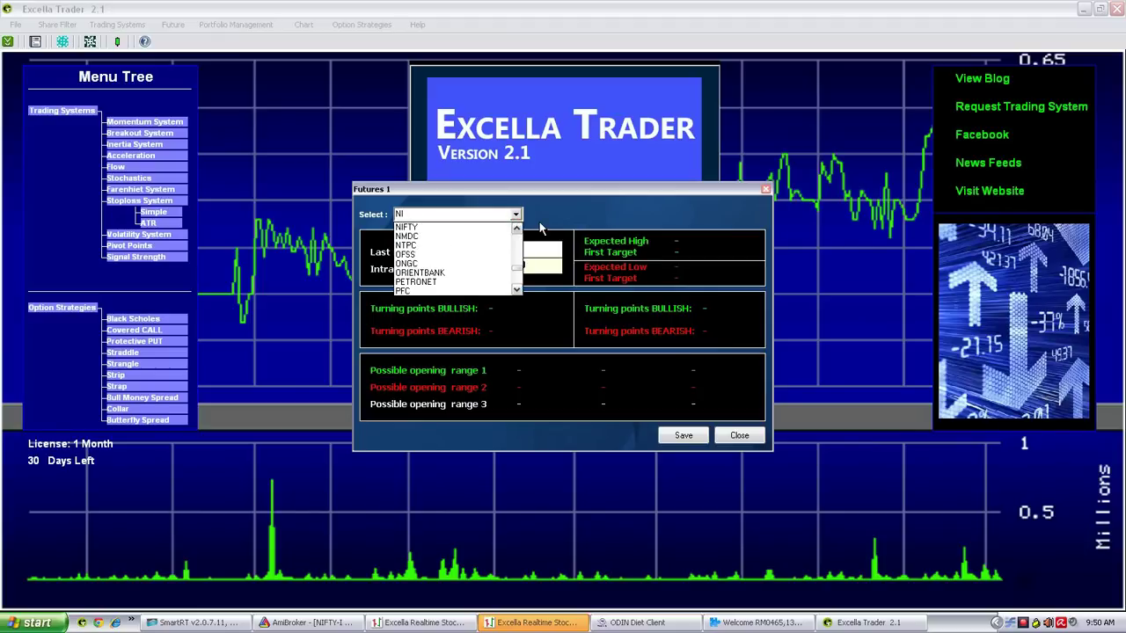
click(499, 227)
click(532, 265)
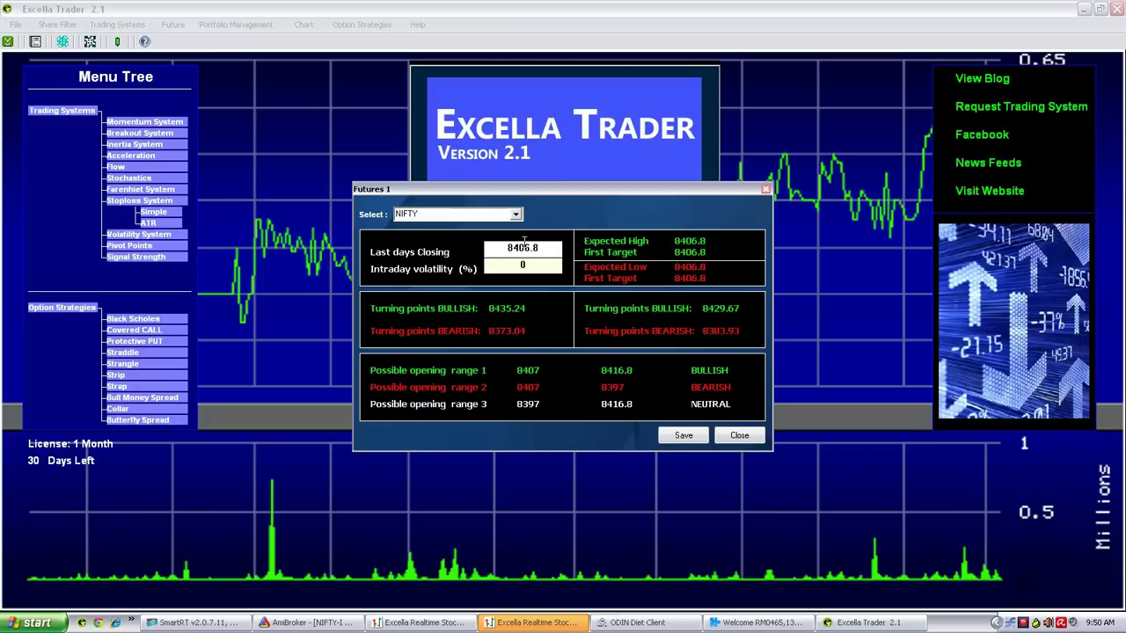
text(.8)
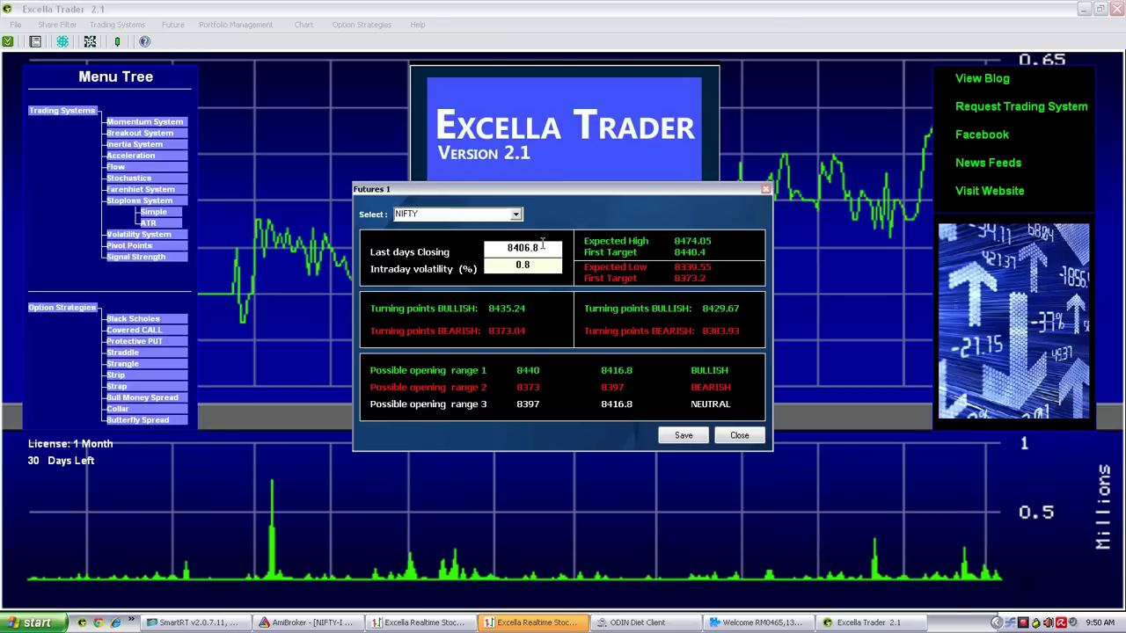
click(737, 435)
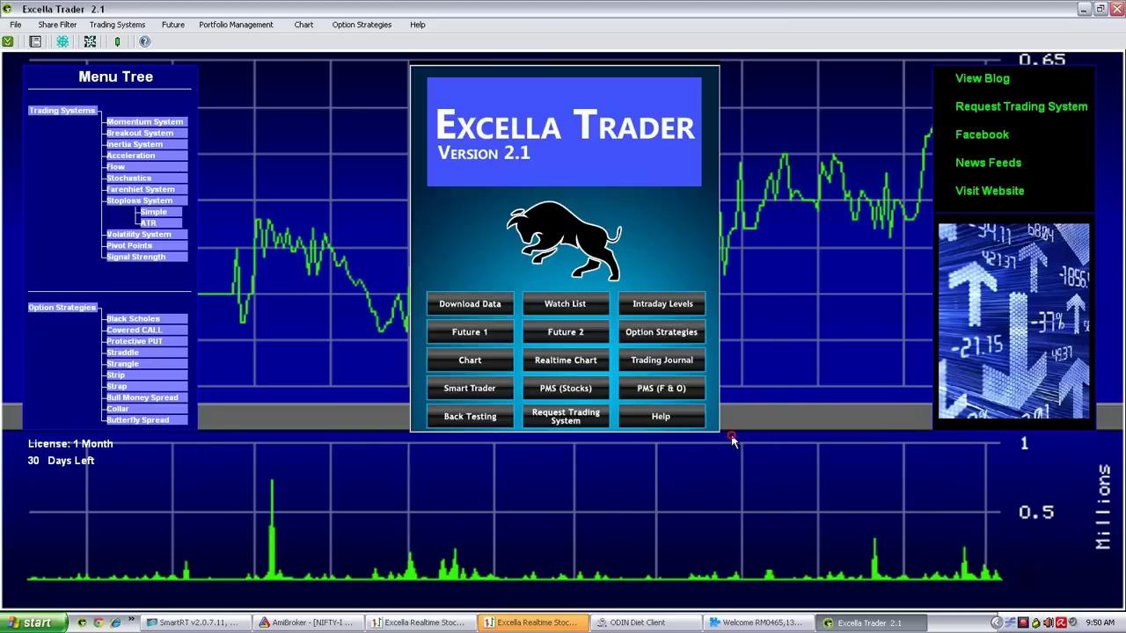
Enter NIFTY price 8335 in Future 2, giving buy above 8344.5 and sell below 8325.25
click(587, 332)
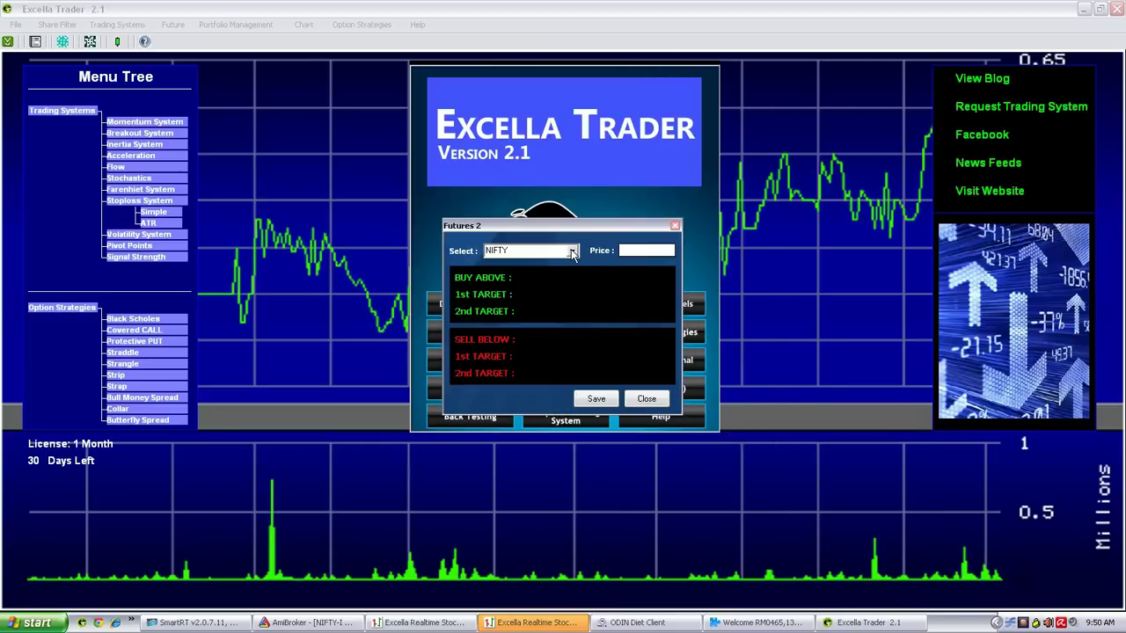
click(627, 249)
text(8335)
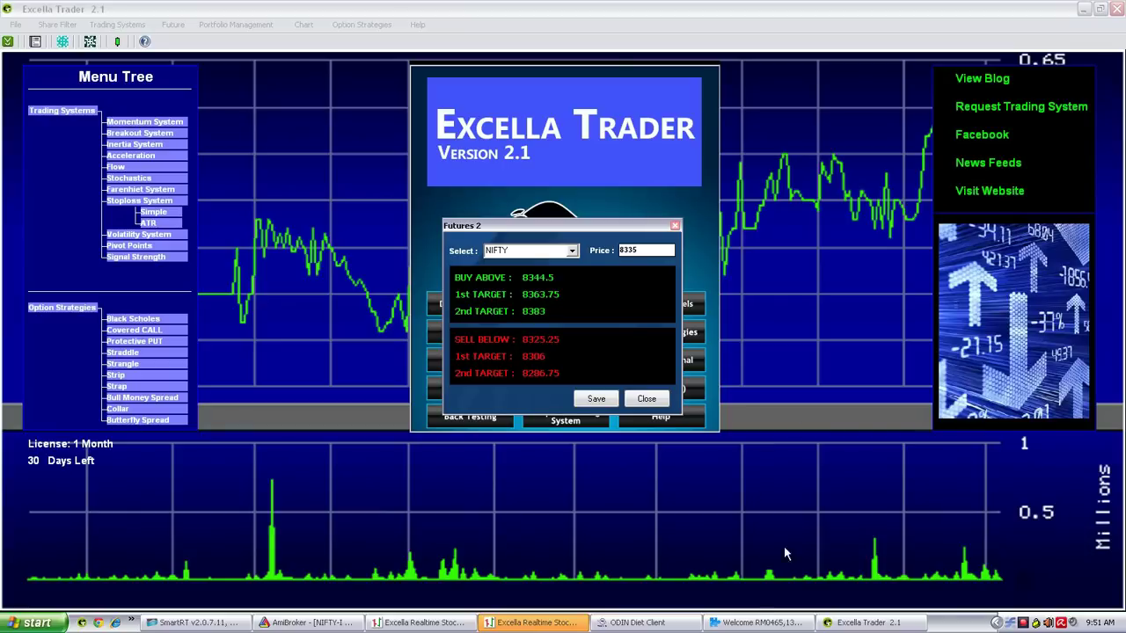
click(308, 622)
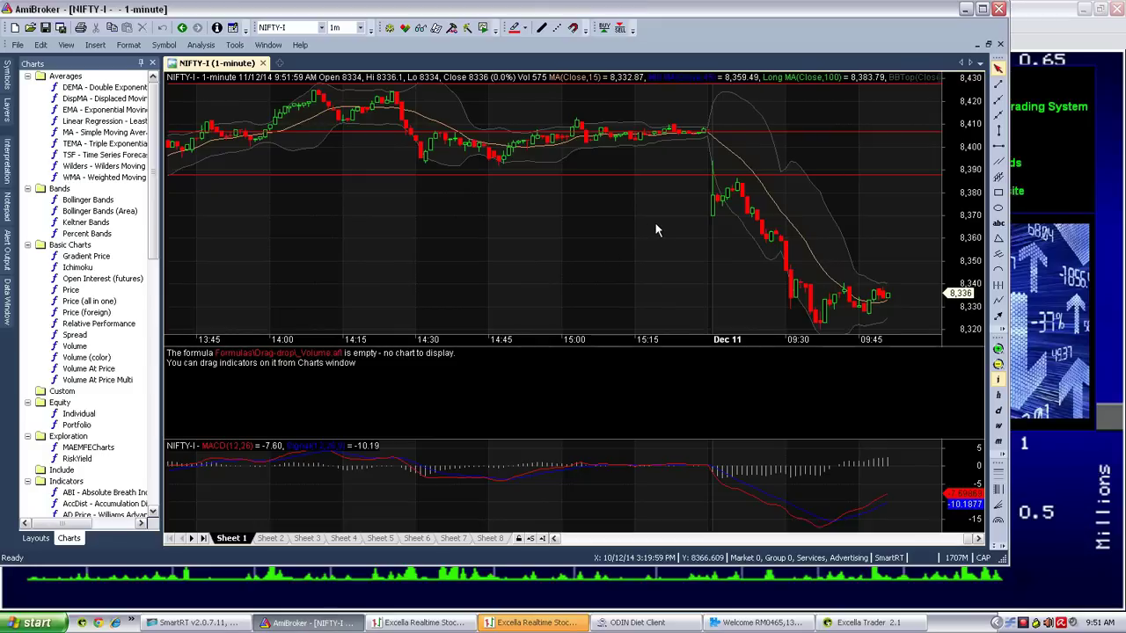
Lower the NIFTY chart's red level lines to about 8,360 and 8,388, then show the desktop
drag(664, 174, 662, 237)
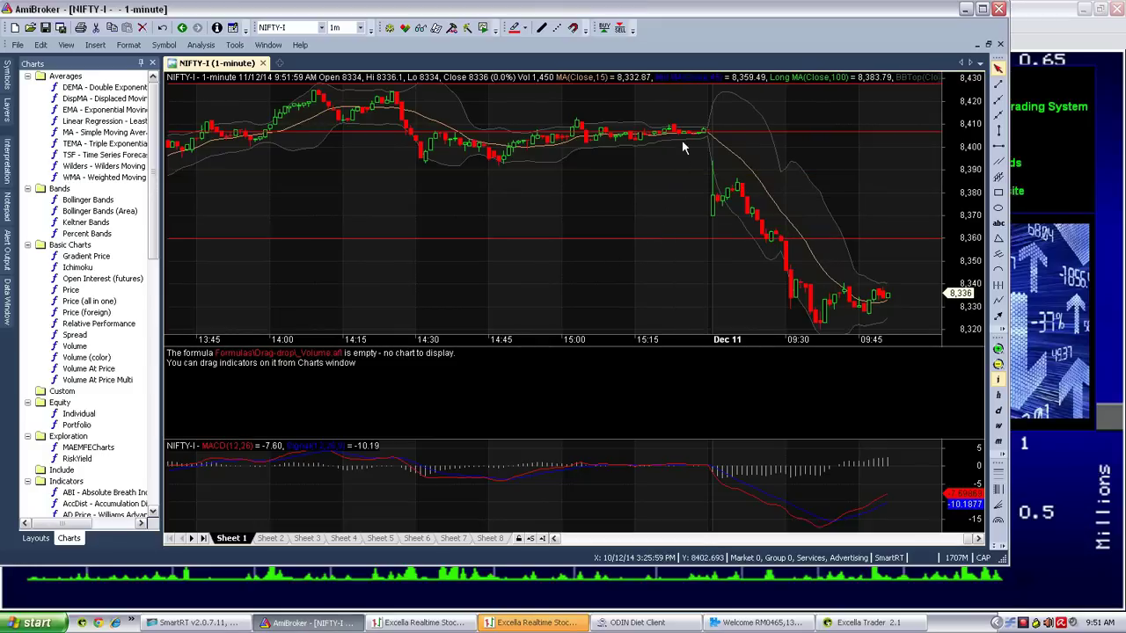
drag(690, 130, 688, 179)
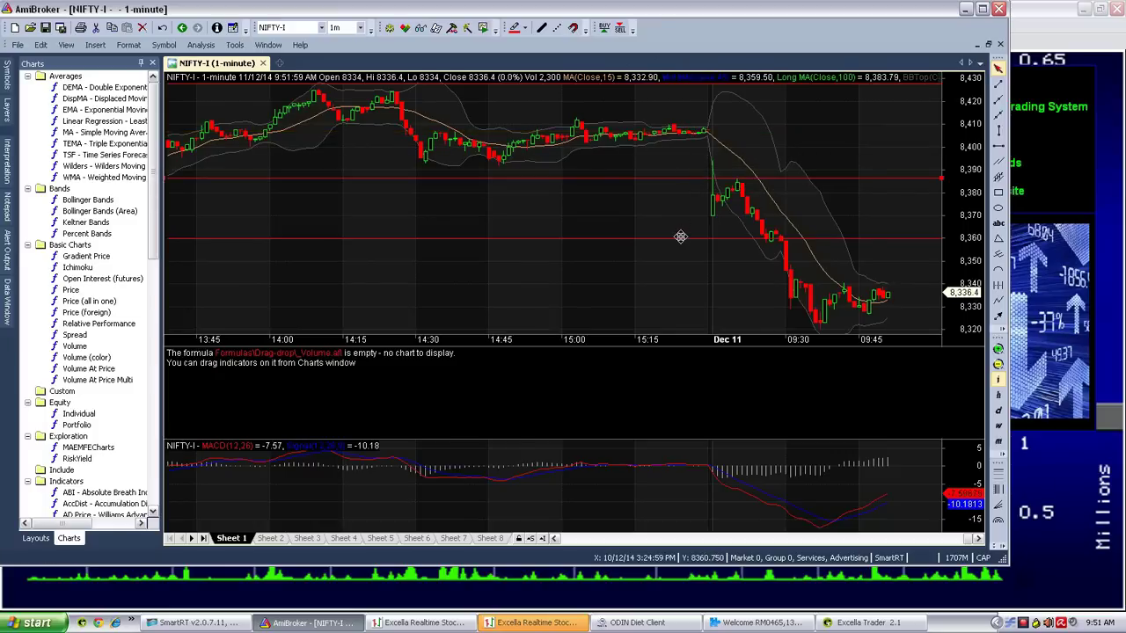
right_click(935, 626)
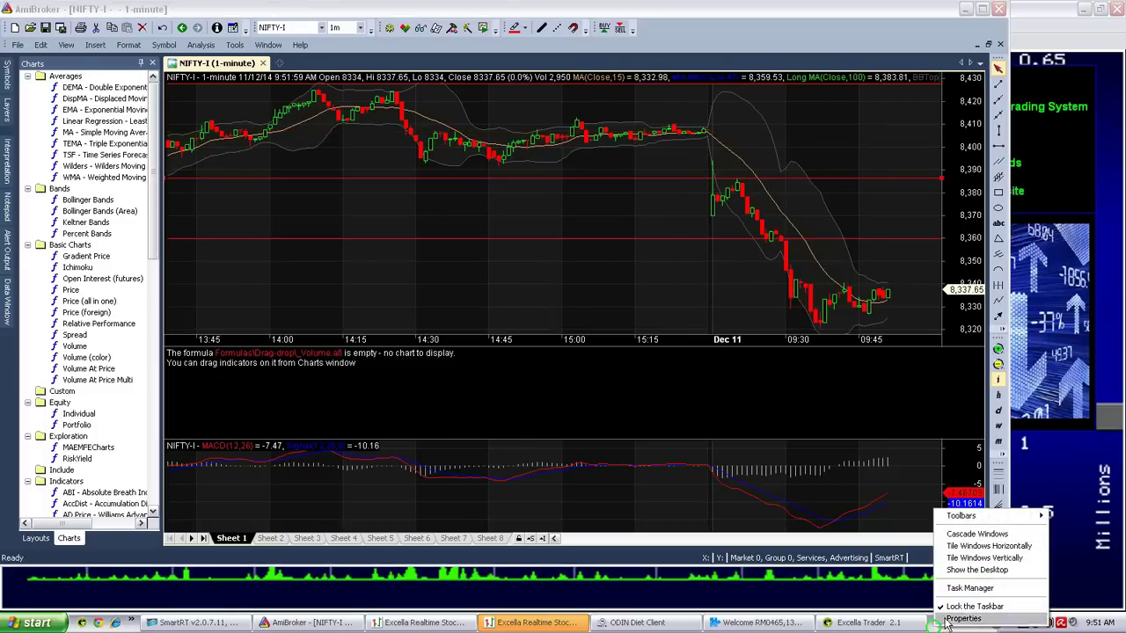
click(964, 572)
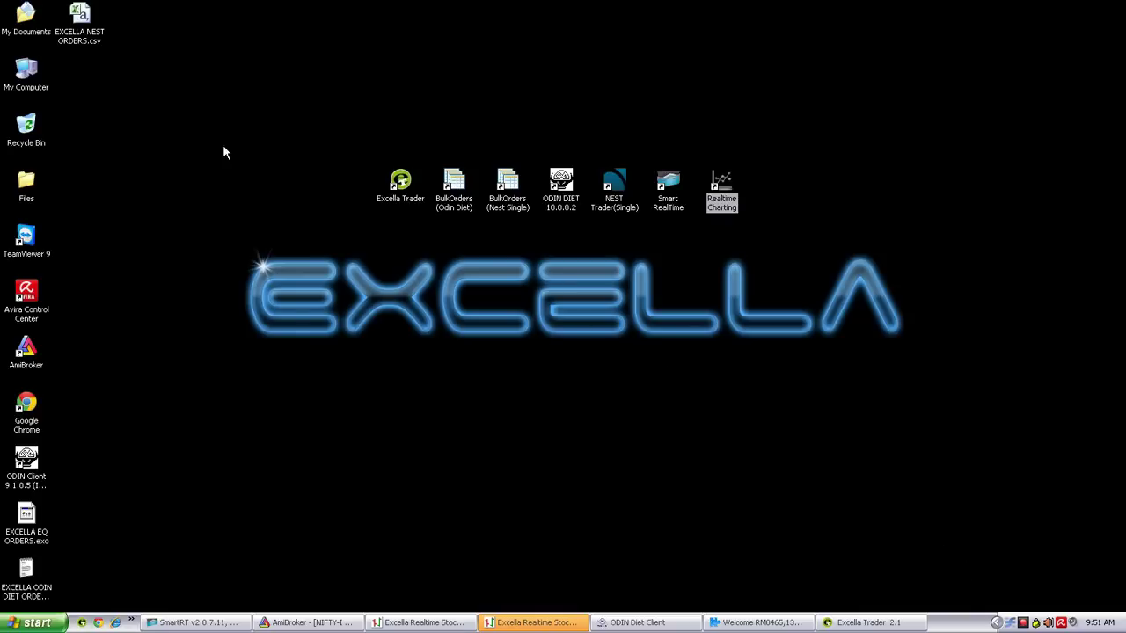
Open NIFTY GANN ANALYSIS.xlsx from the desktop's Files\New Folder in Excel
double_click(26, 181)
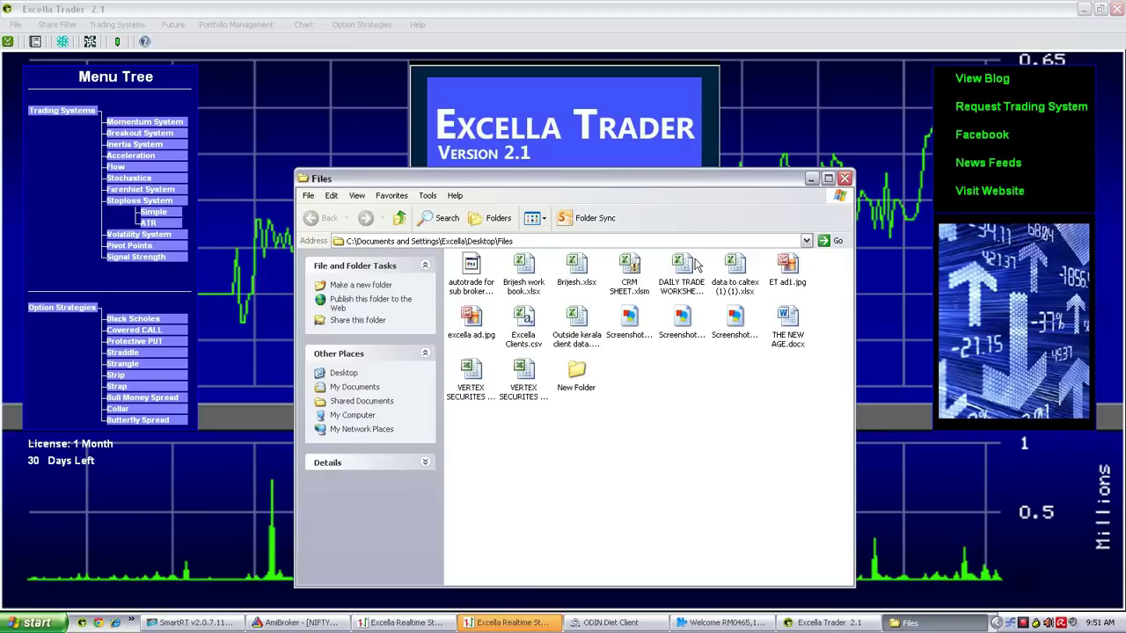
double_click(575, 373)
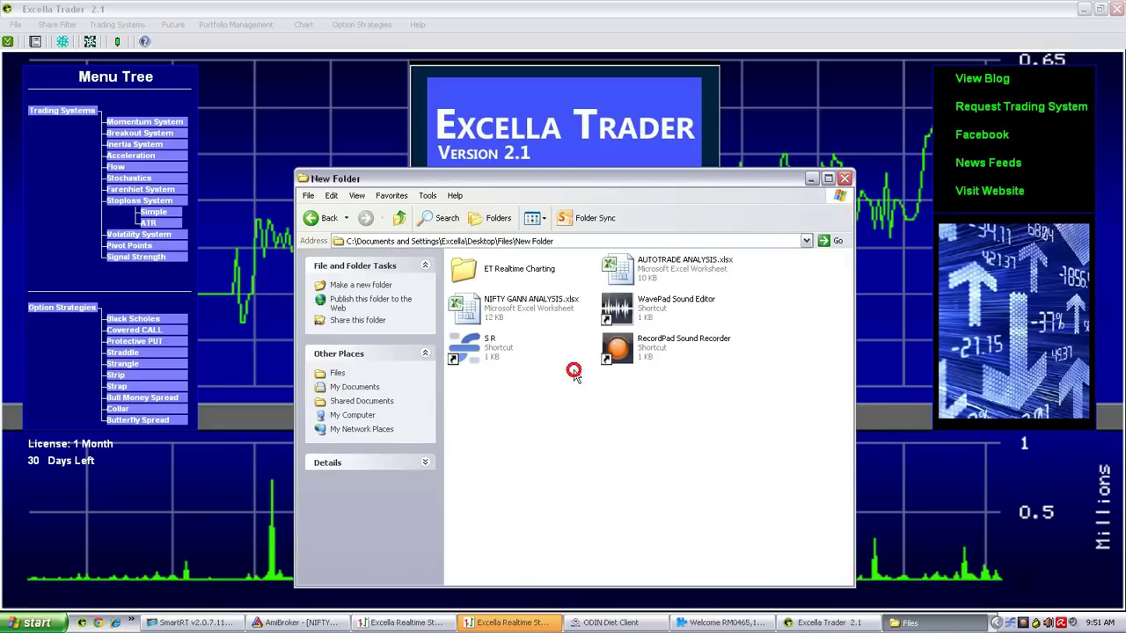
click(540, 309)
double_click(540, 308)
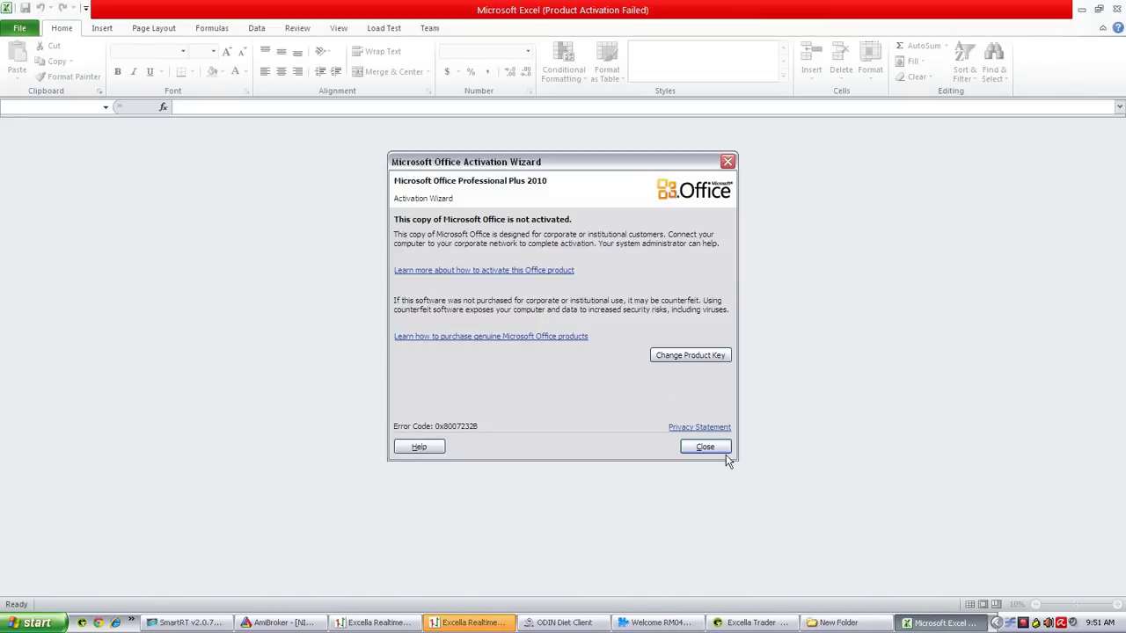
Dismiss the Office activation notice, review the 2753.75 gains total, then return to Excella Trader
click(720, 449)
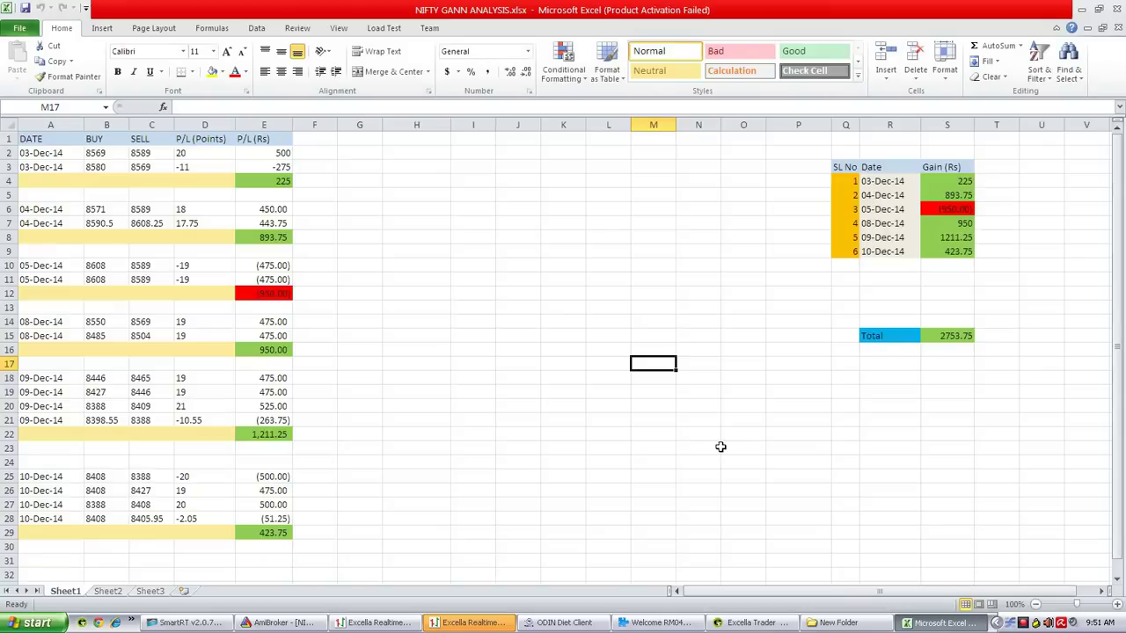
click(851, 403)
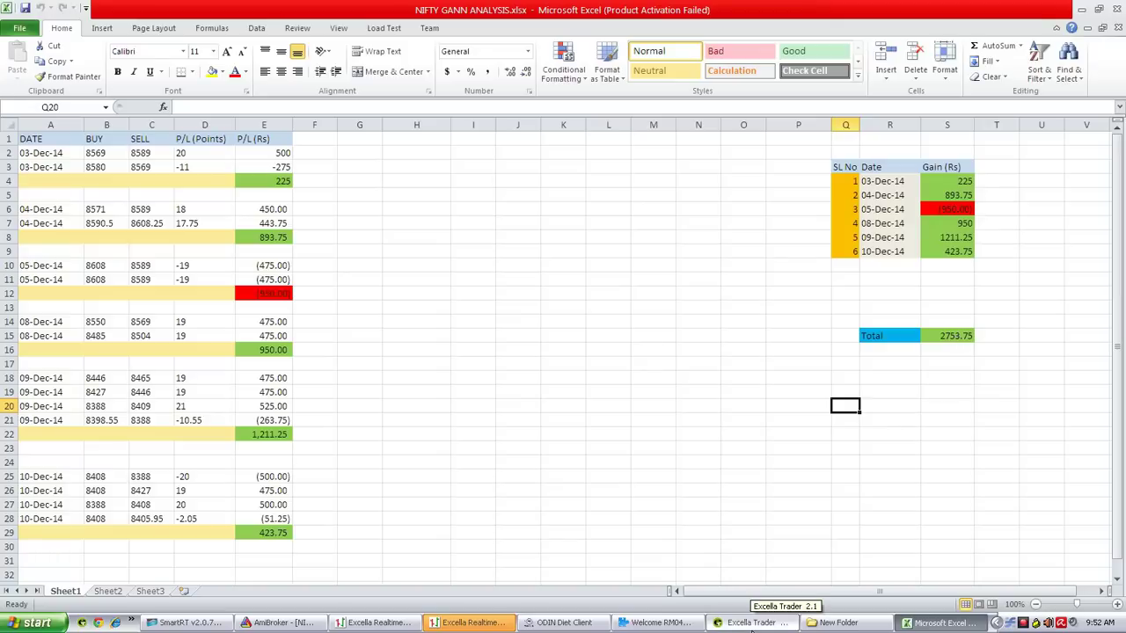
click(752, 623)
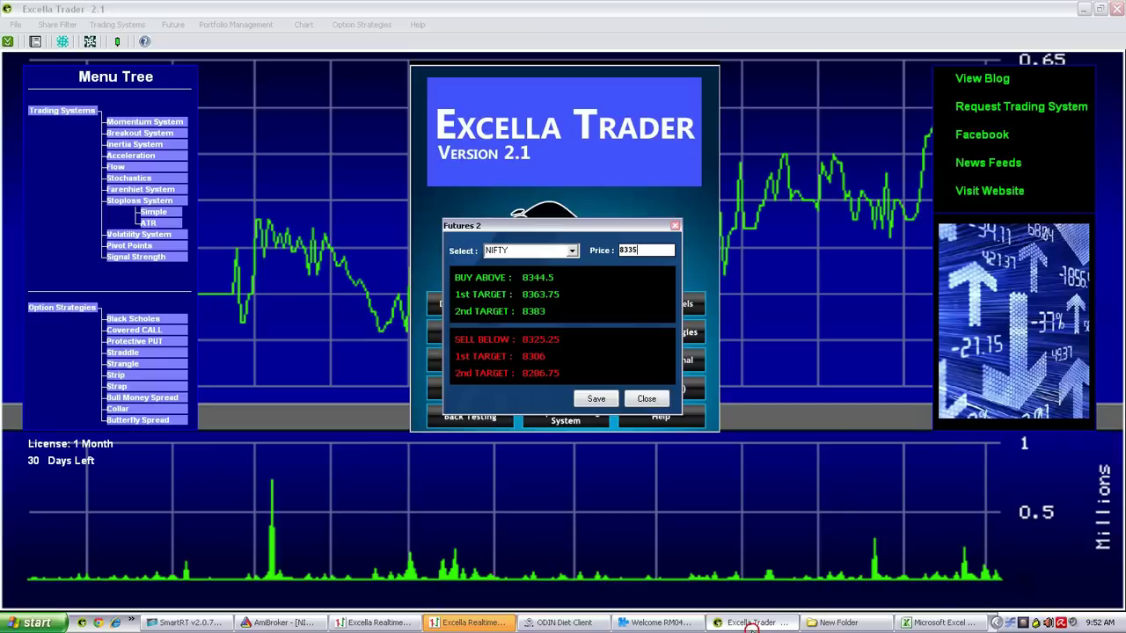
Close the Futures 2 calculator and open Back Testing, showing a current balance of 169290.79
click(647, 400)
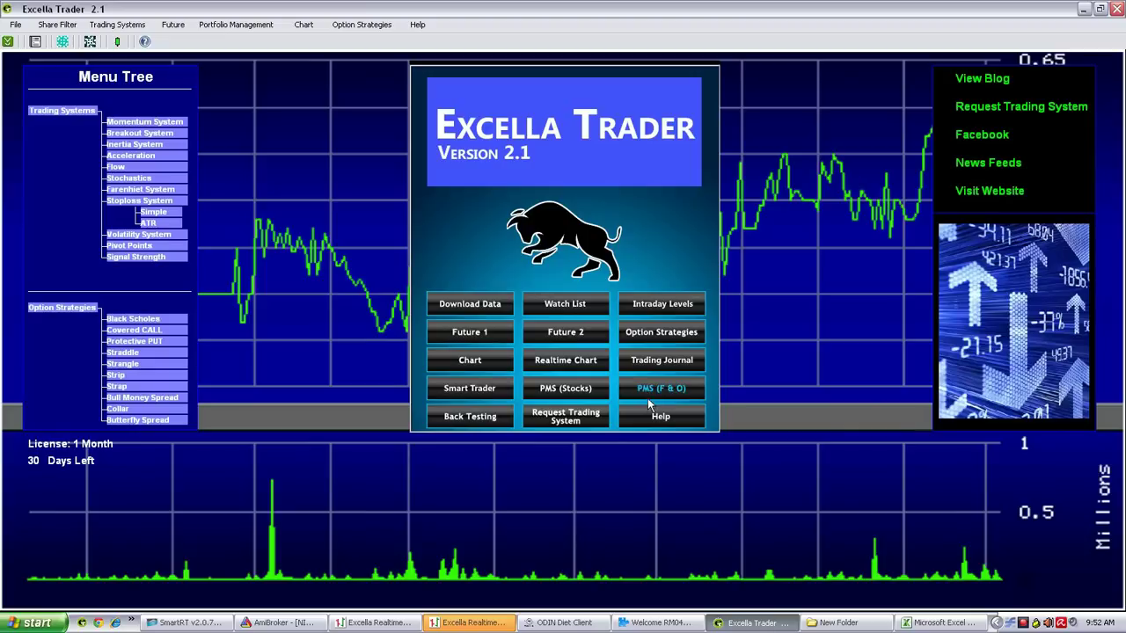
click(470, 417)
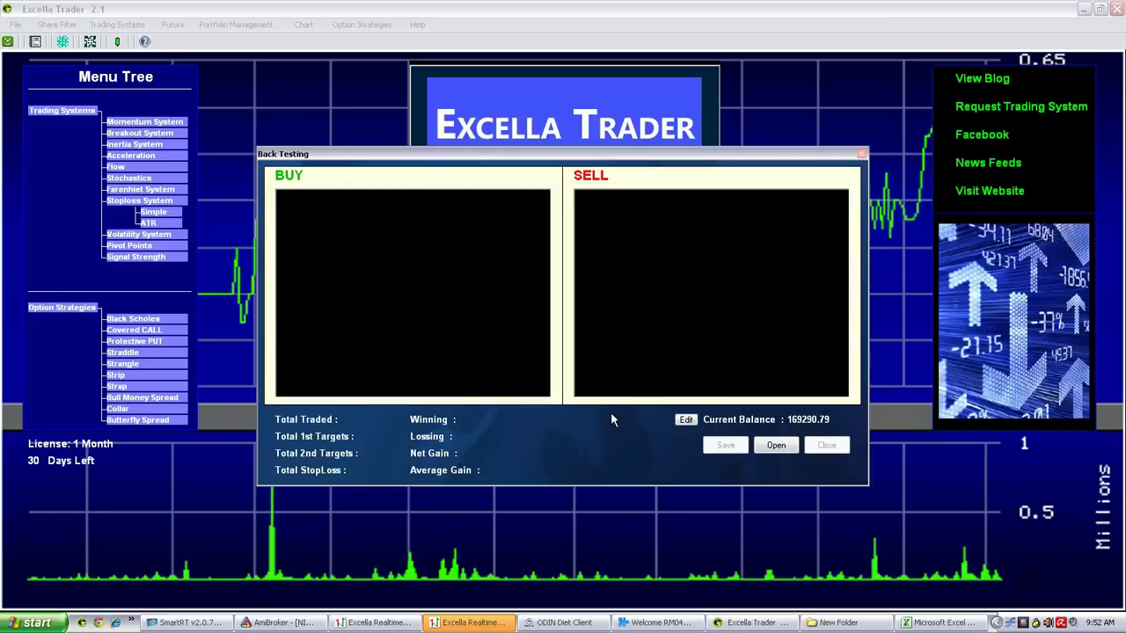